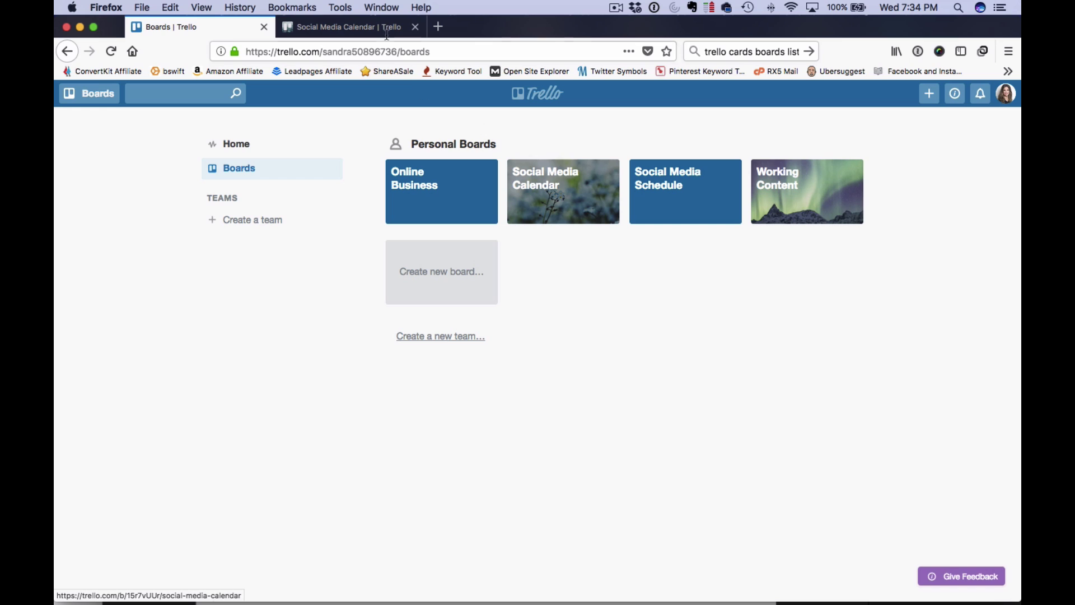
# Switch to the Social Media Calendar board's browser tab to show its four lists
pyautogui.click(336, 26)
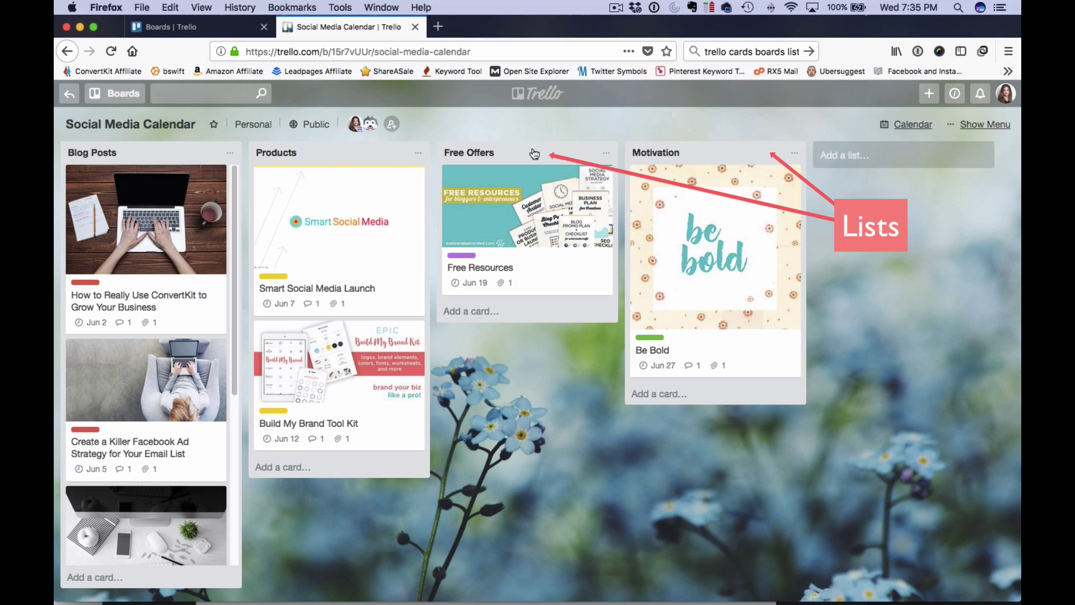
# Add a new list named 'Videos' after the Motivation list
pyautogui.click(848, 156)
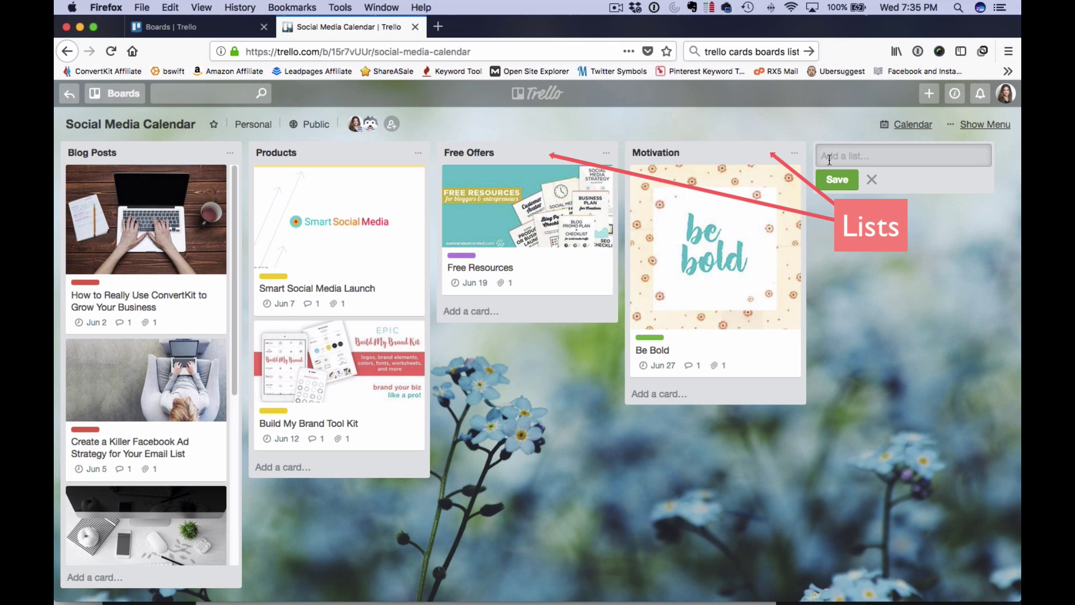
pyautogui.write('Videos')
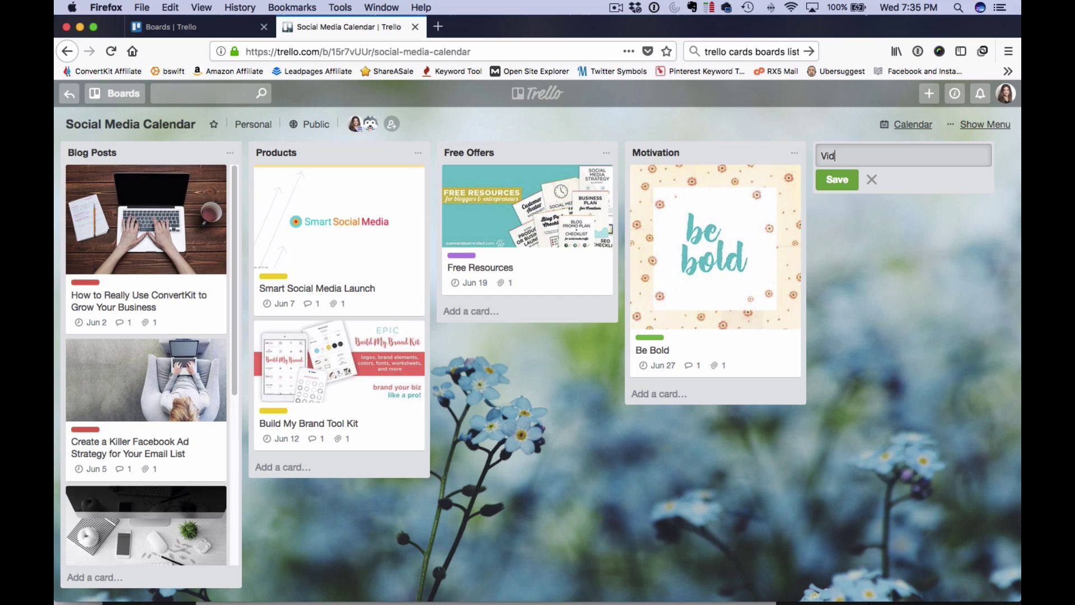
pyautogui.click(838, 183)
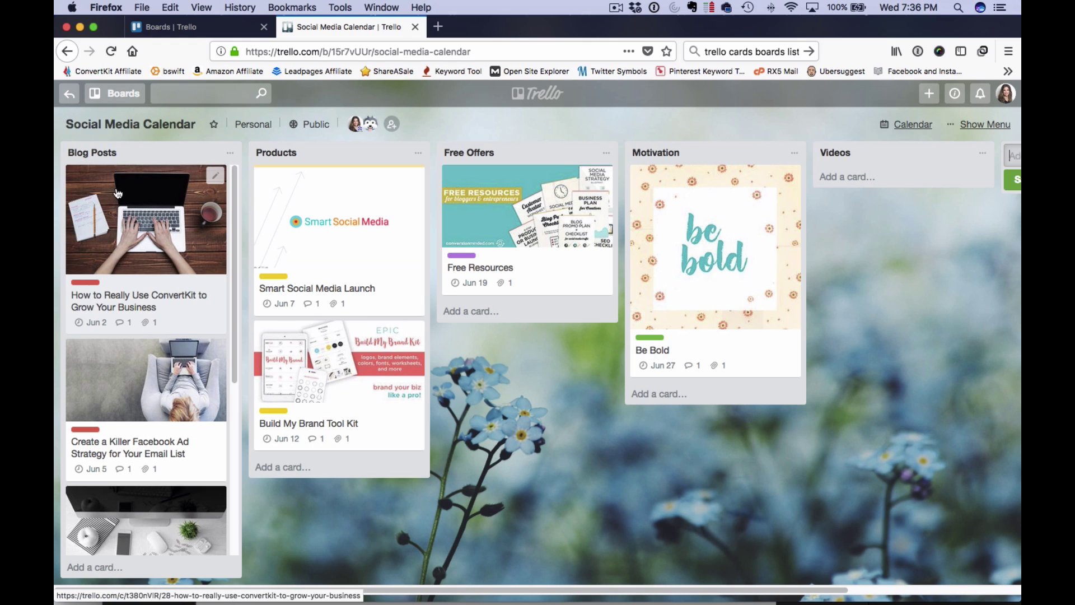
pyautogui.click(116, 228)
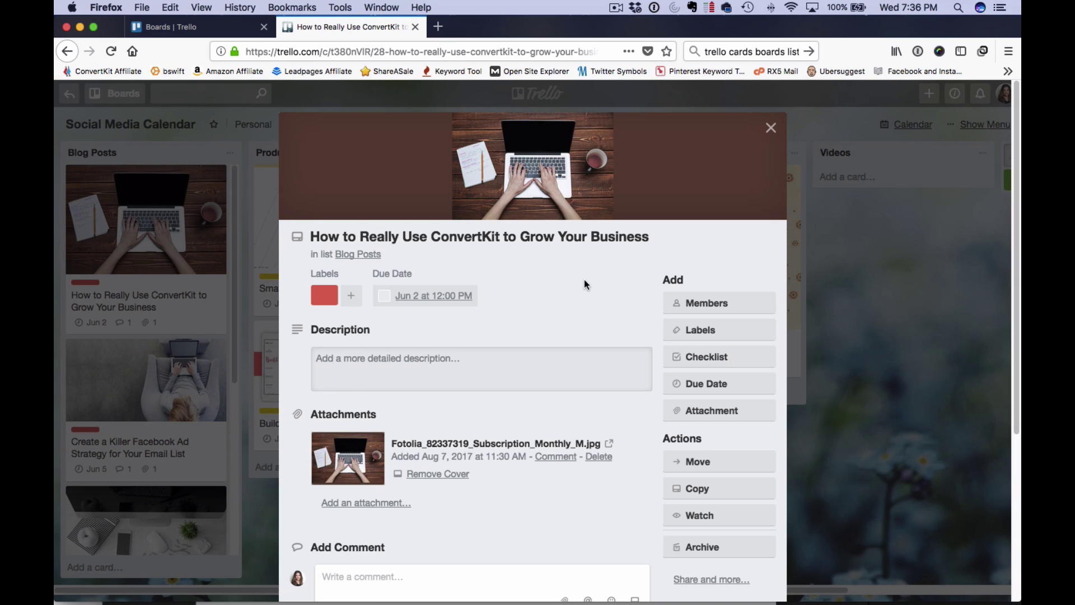
pyautogui.scroll(-3, 530, 321)
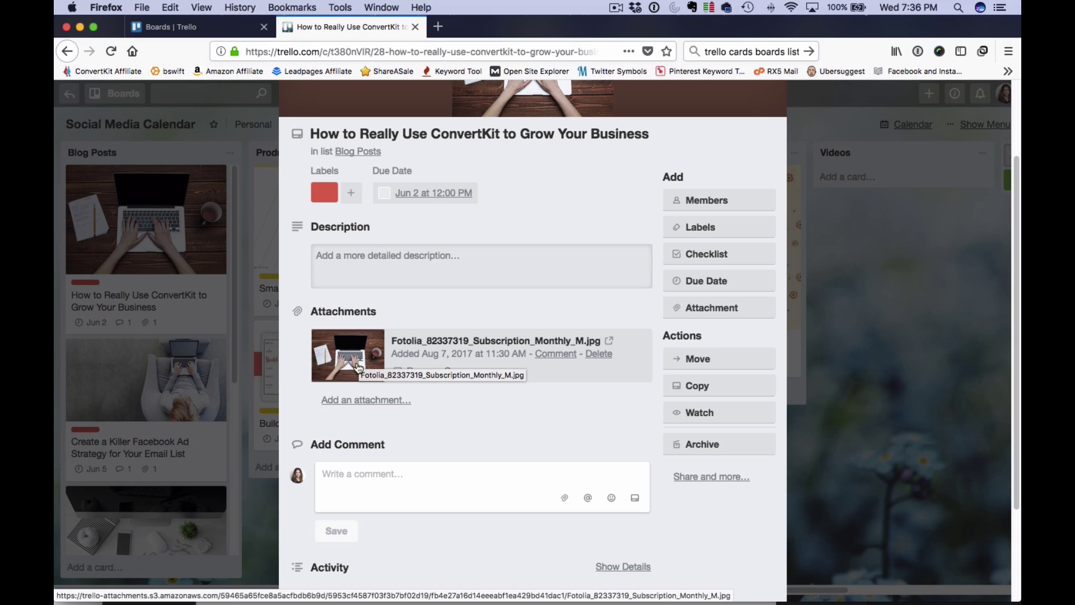
pyautogui.click(368, 475)
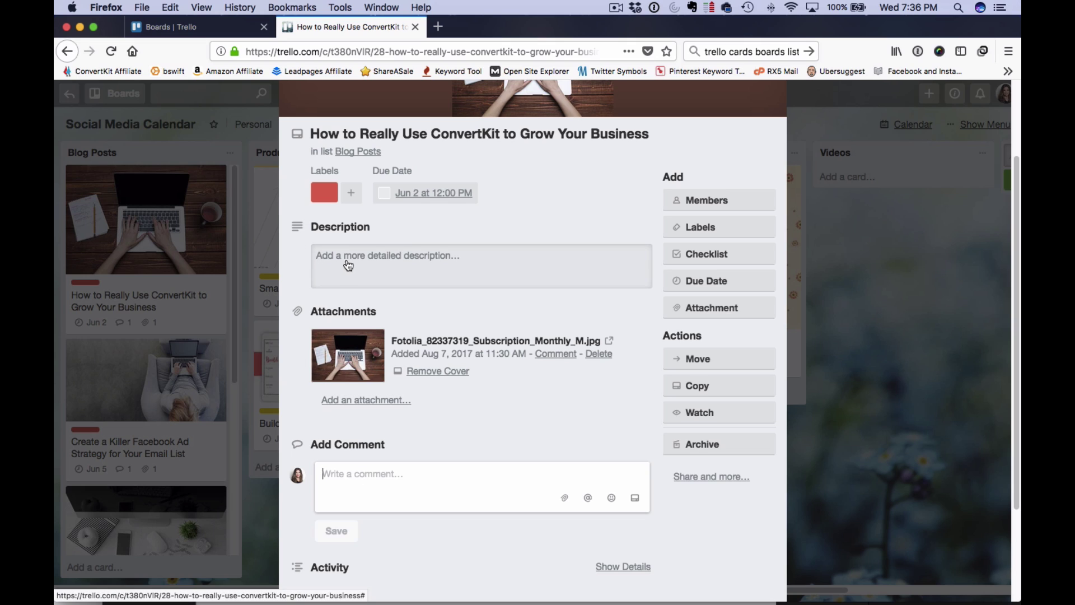
pyautogui.scroll(-5, 599, 261)
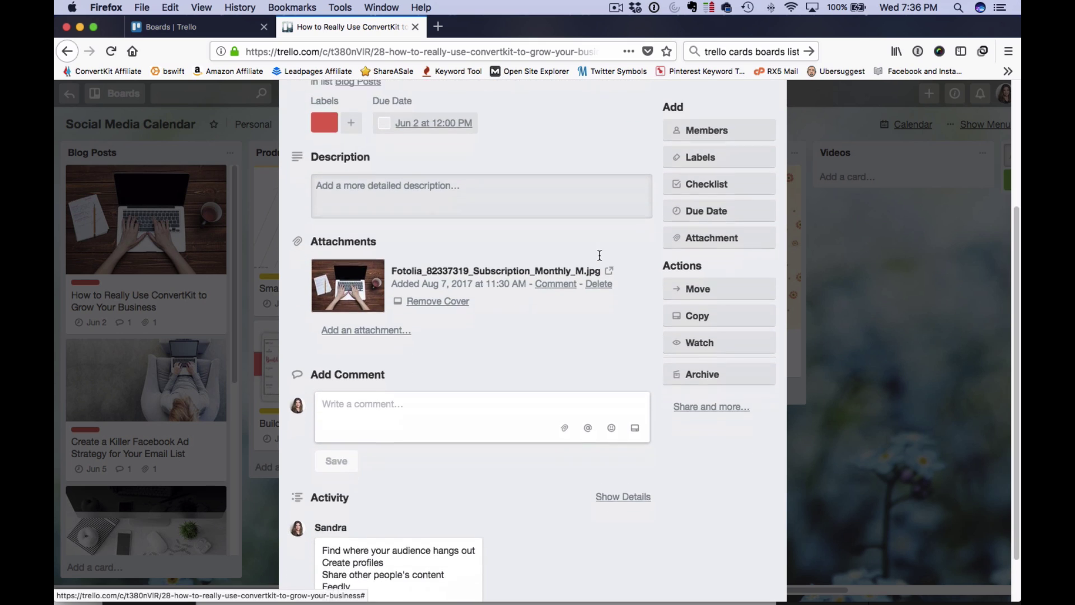
pyautogui.scroll(2, 601, 261)
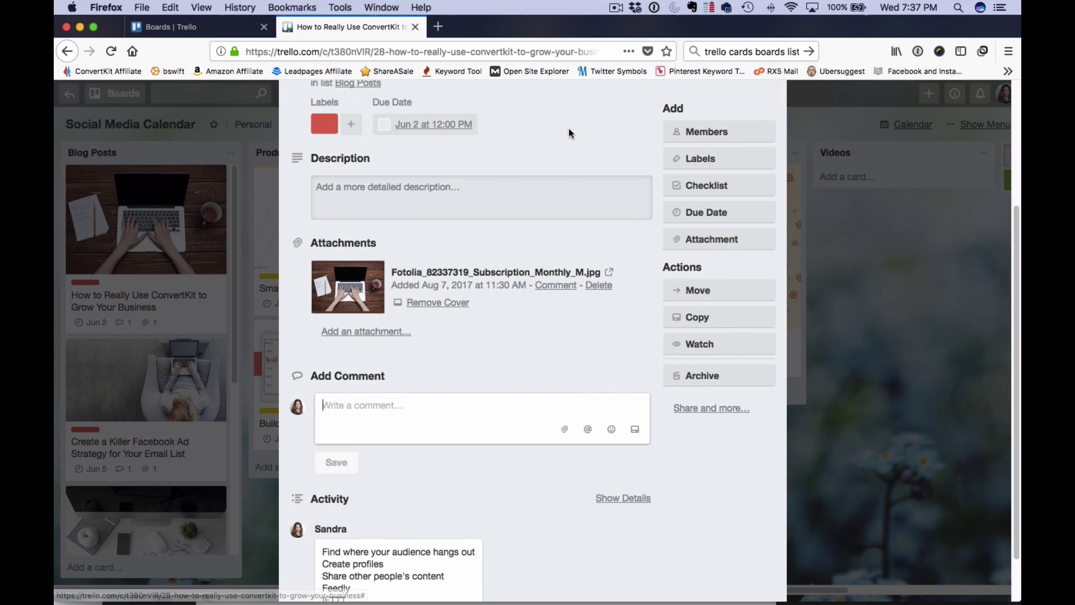
pyautogui.scroll(2, 569, 132)
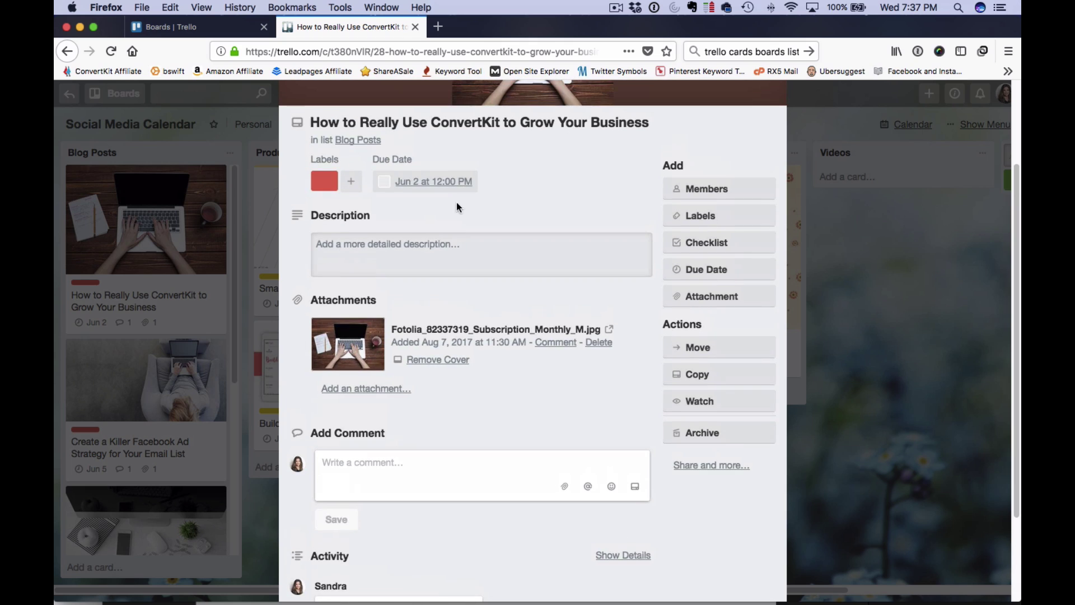
pyautogui.click(415, 186)
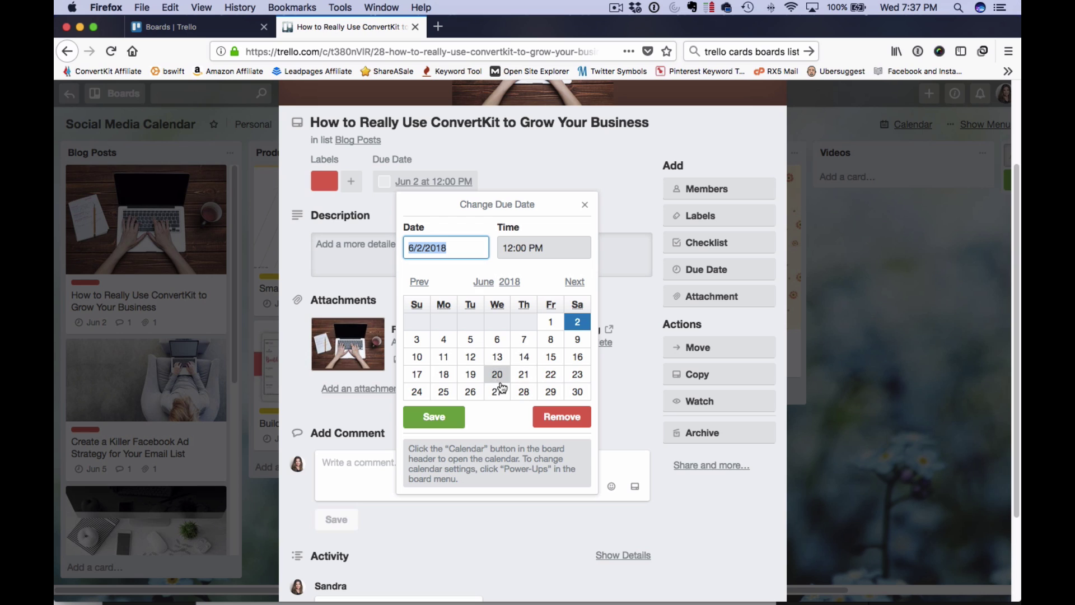
pyautogui.click(585, 205)
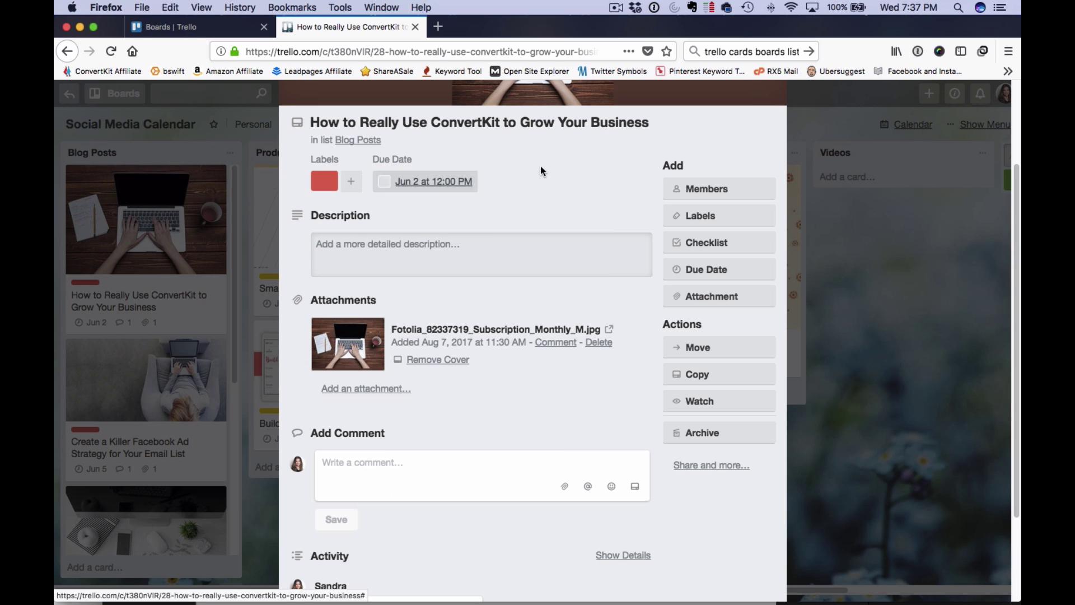
pyautogui.scroll(3, 594, 210)
pyautogui.click(771, 130)
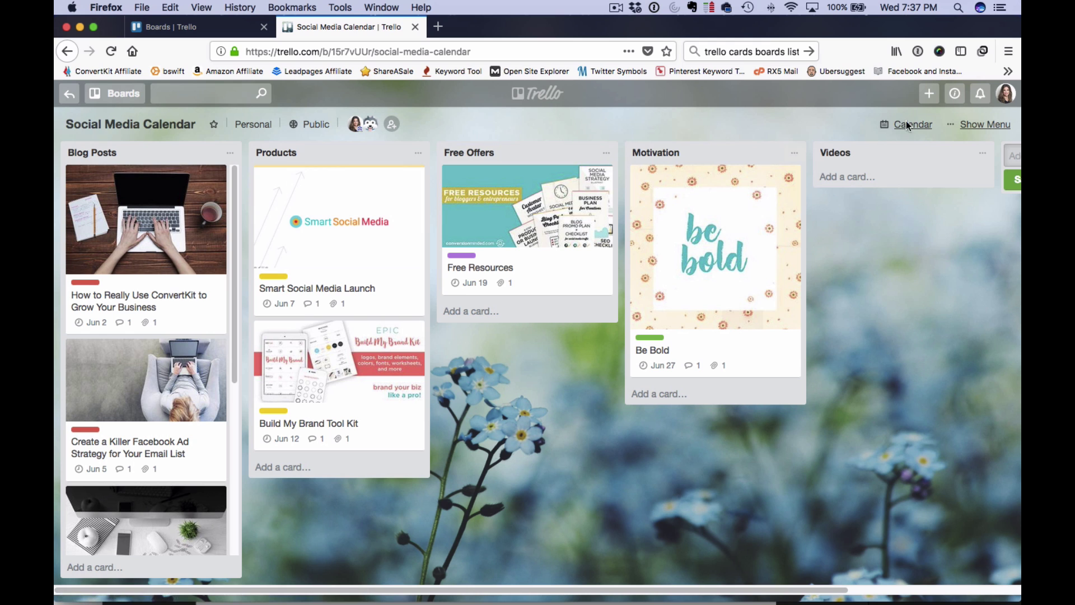
# Show the board in calendar view and advance it to June 2018
pyautogui.click(906, 125)
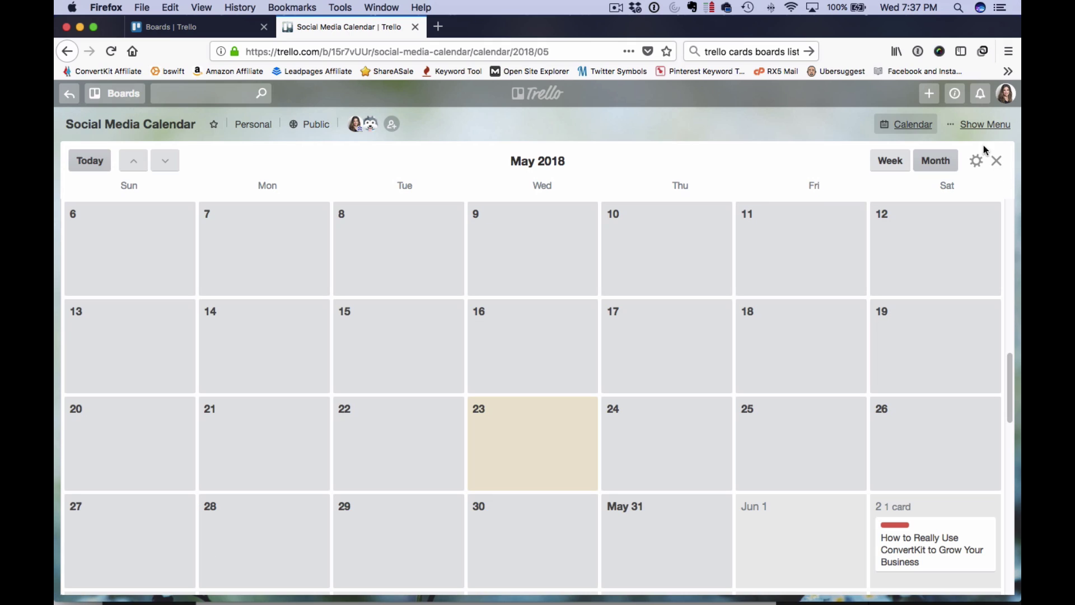
pyautogui.click(165, 161)
pyautogui.scroll(-2, 363, 305)
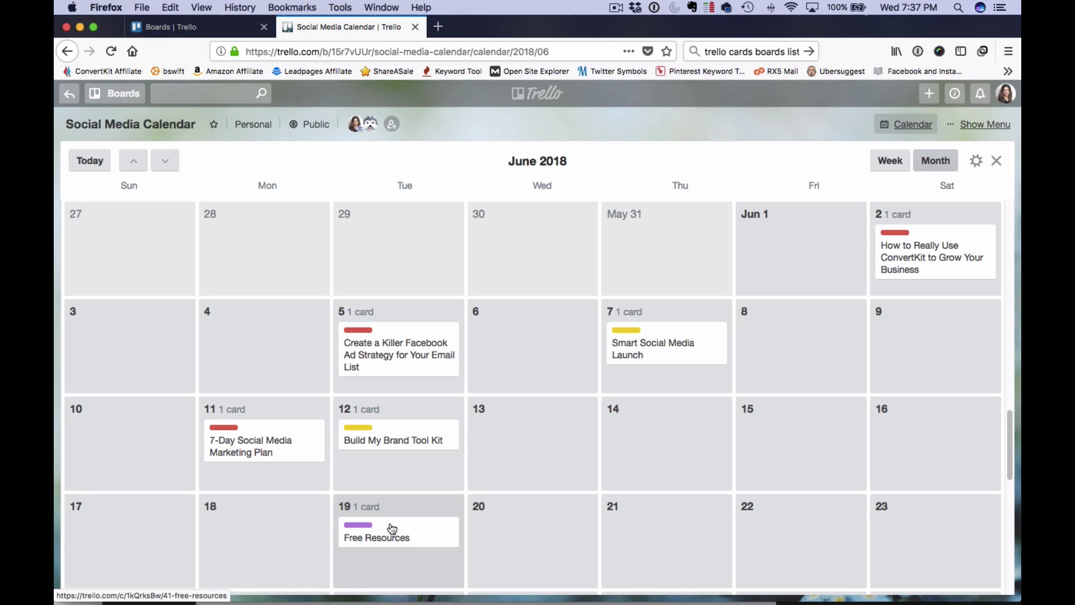
# Close the calendar and add an 'Instagram Video' card to the Videos list
pyautogui.click(997, 162)
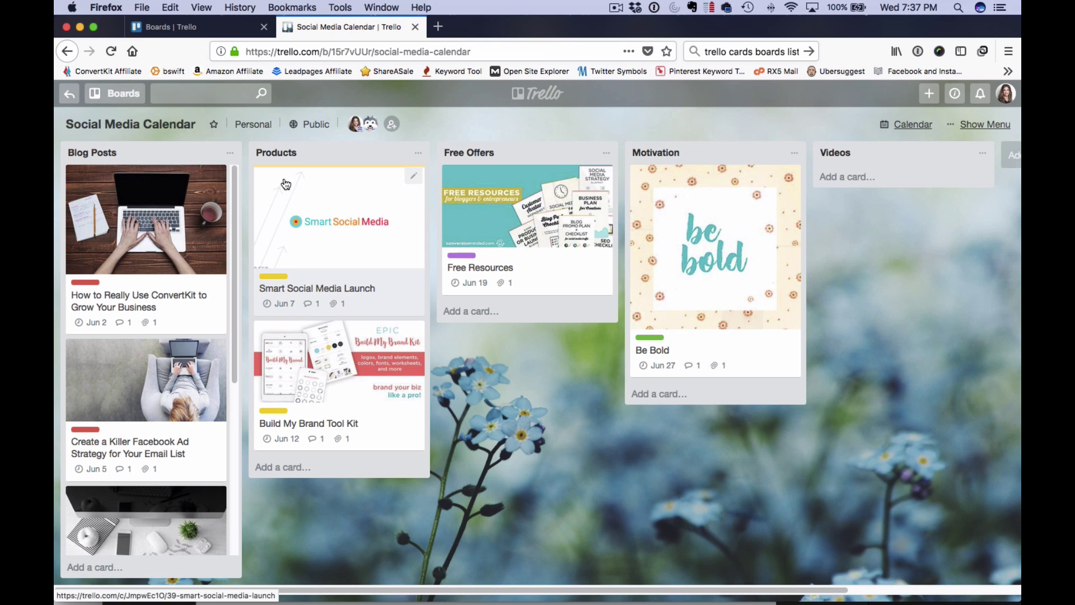
pyautogui.click(229, 153)
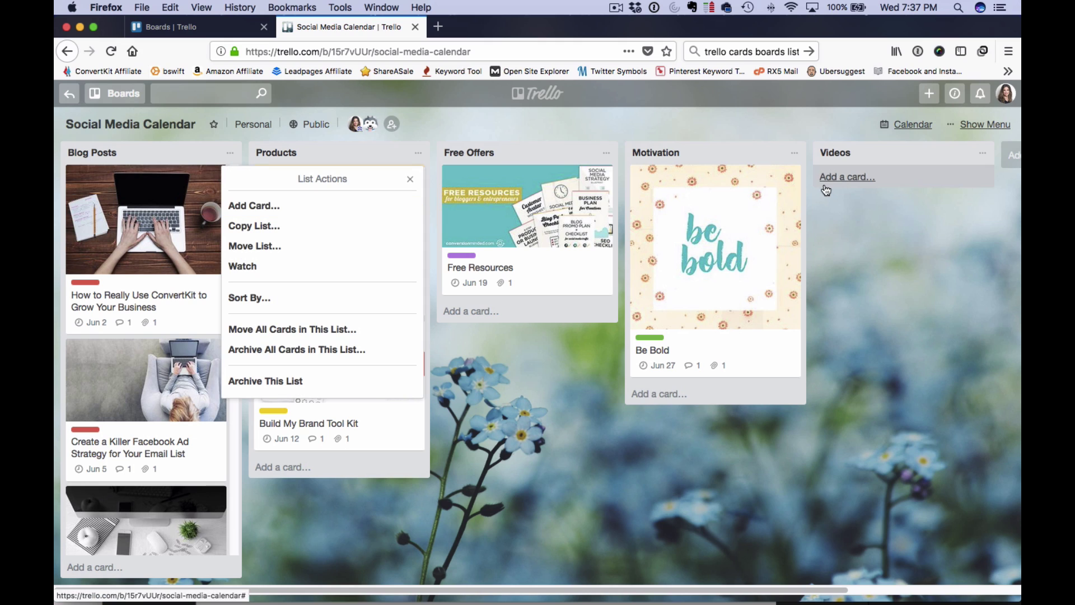
pyautogui.click(859, 174)
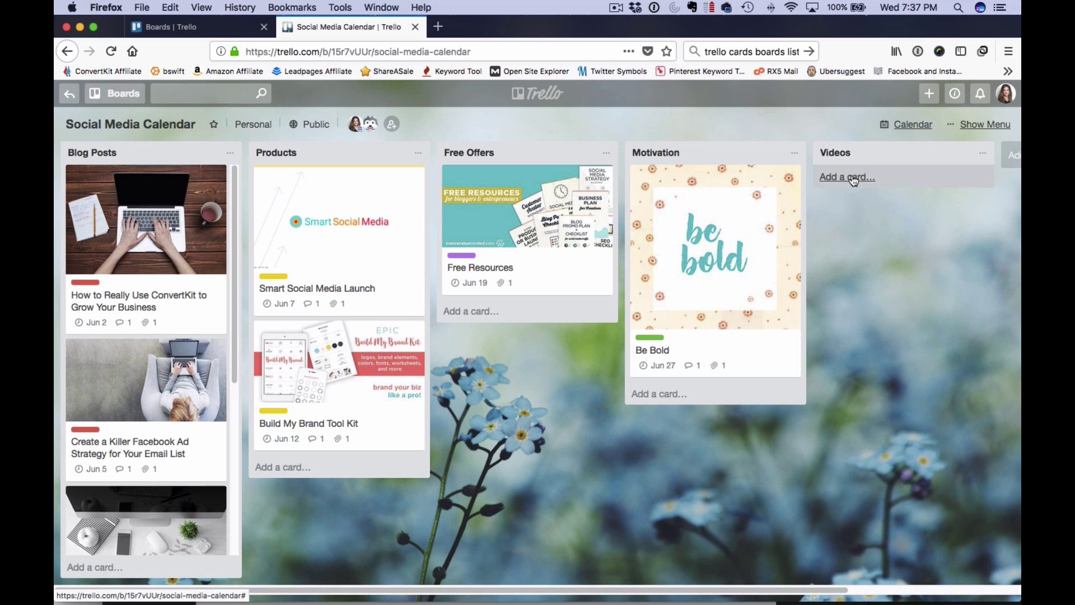
pyautogui.click(982, 153)
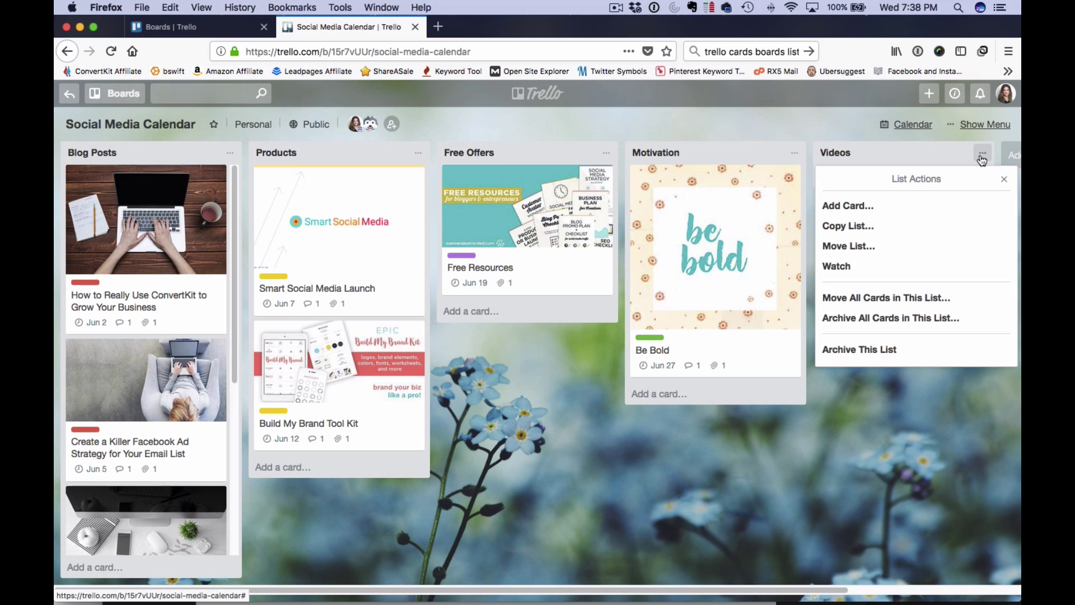
pyautogui.click(851, 207)
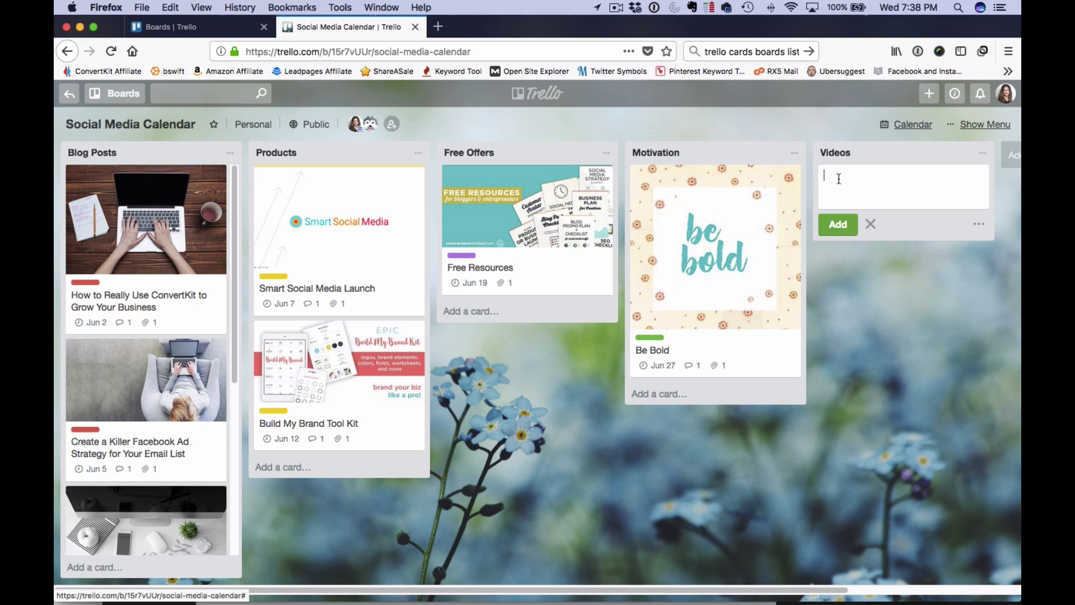
pyautogui.write('Instagram Video')
pyautogui.click(839, 225)
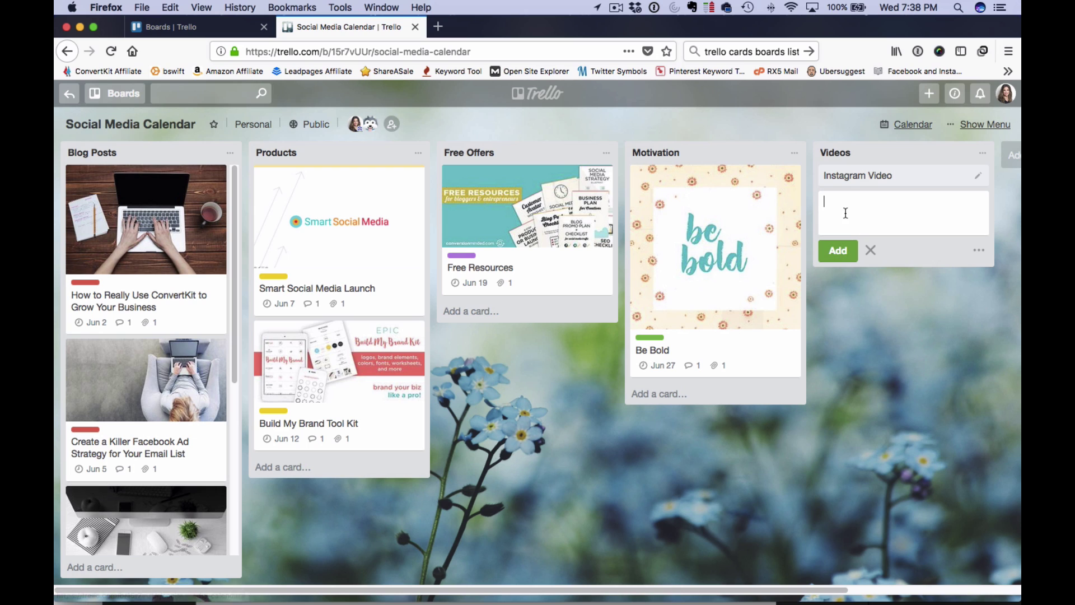
# Give the Instagram Video card the green label and open its details
pyautogui.click(979, 177)
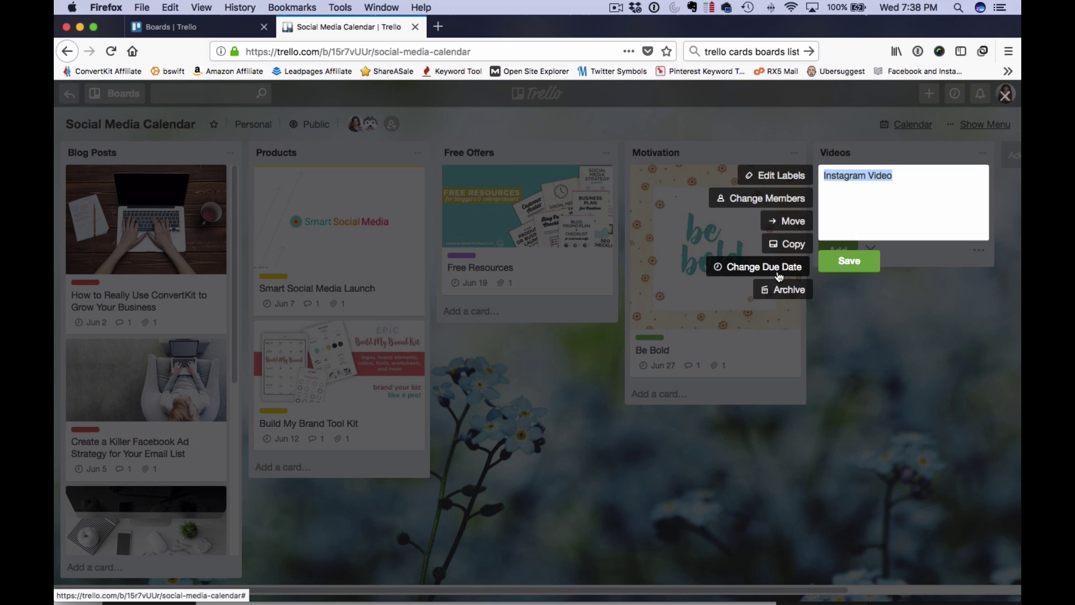
pyautogui.click(765, 175)
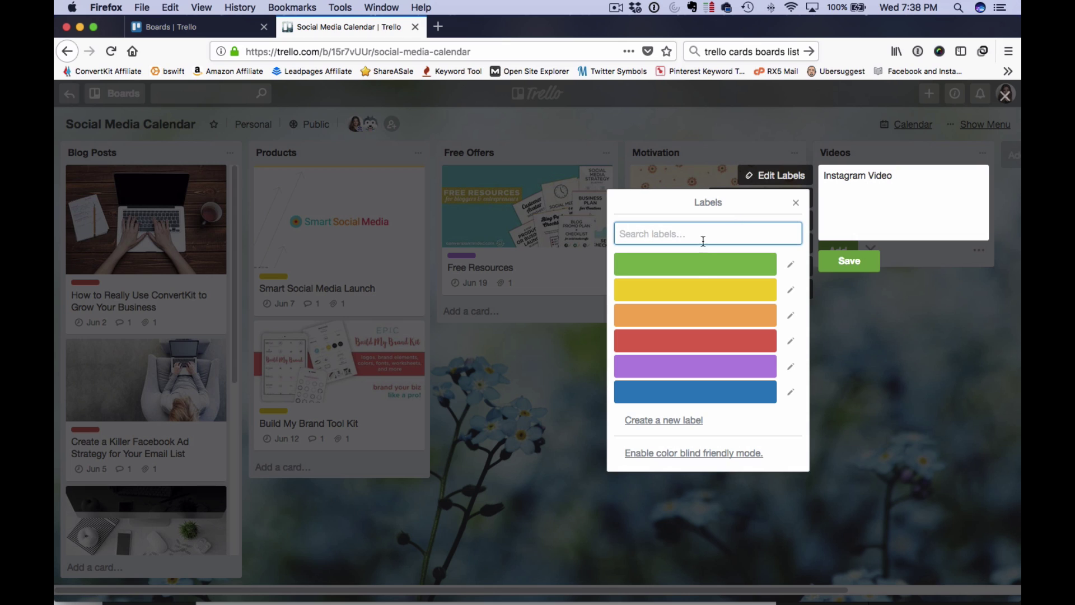
pyautogui.click(691, 274)
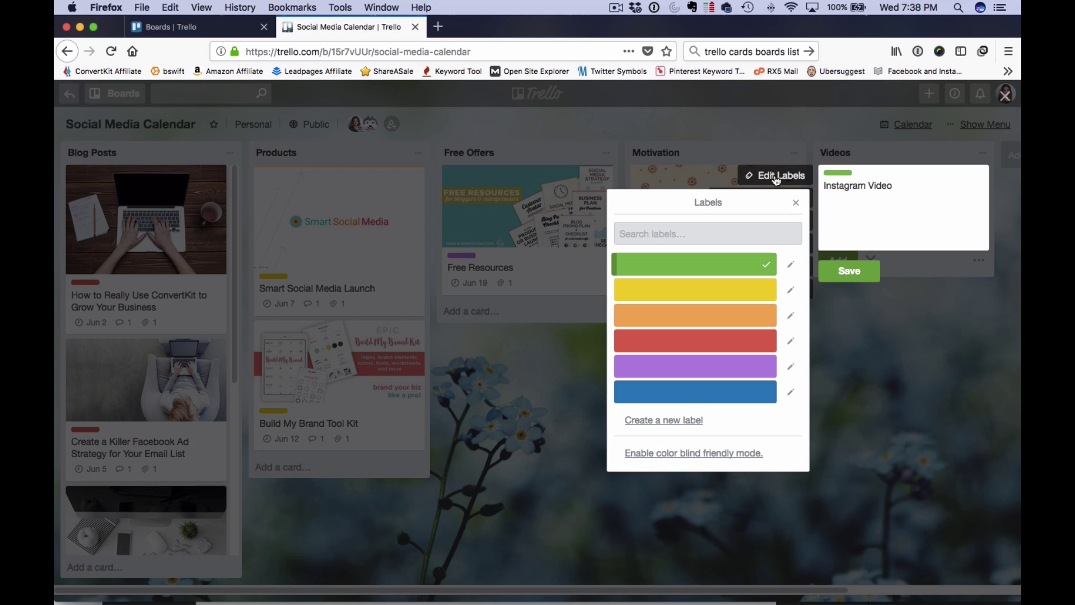
pyautogui.click(843, 272)
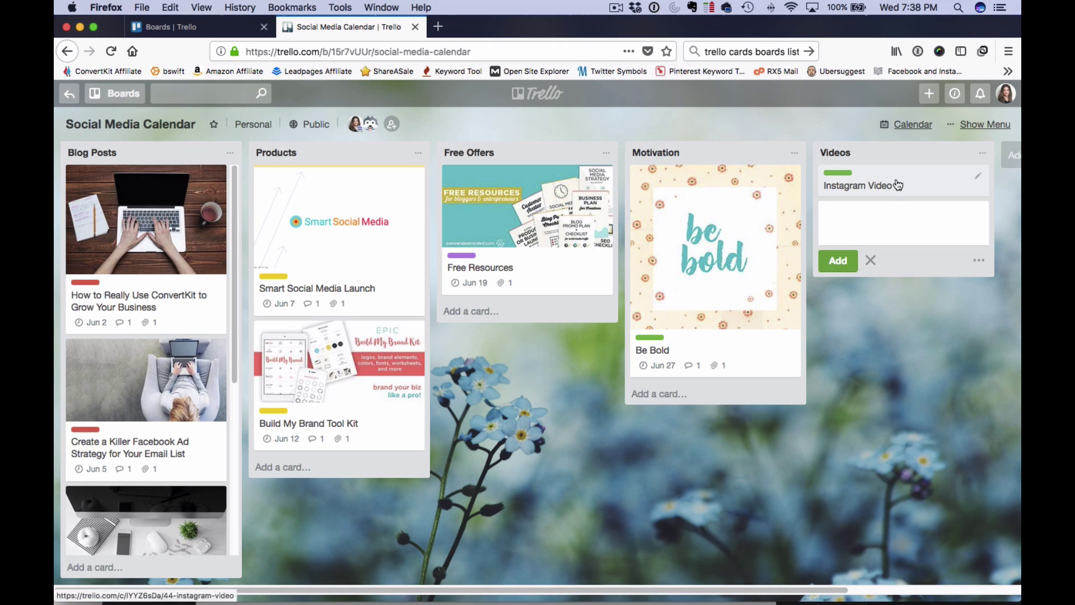
pyautogui.click(939, 185)
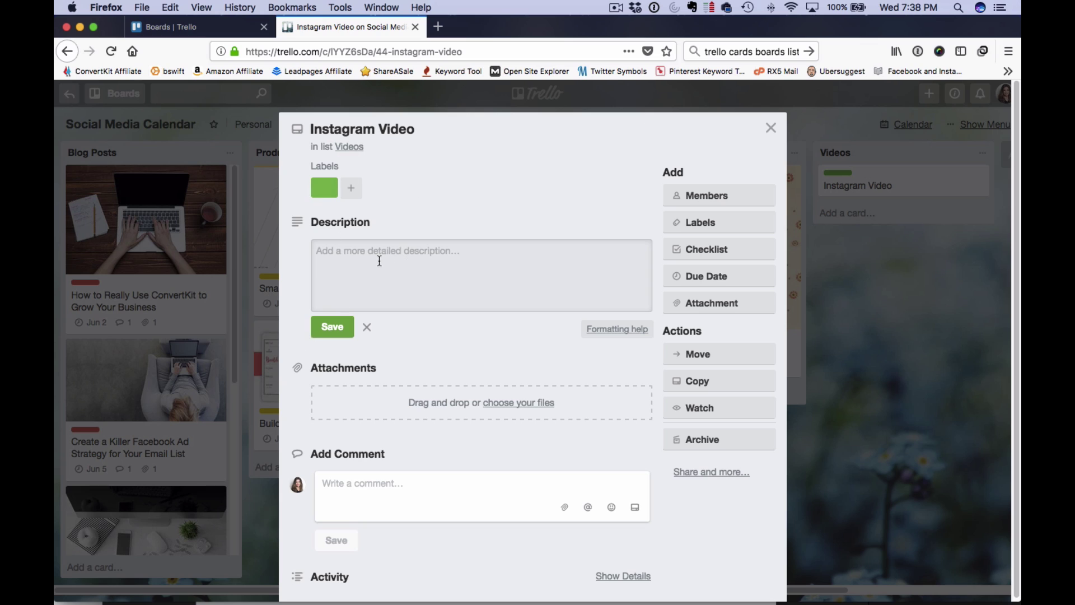
# Close the Instagram Video card's details to return to the full board
pyautogui.click(771, 127)
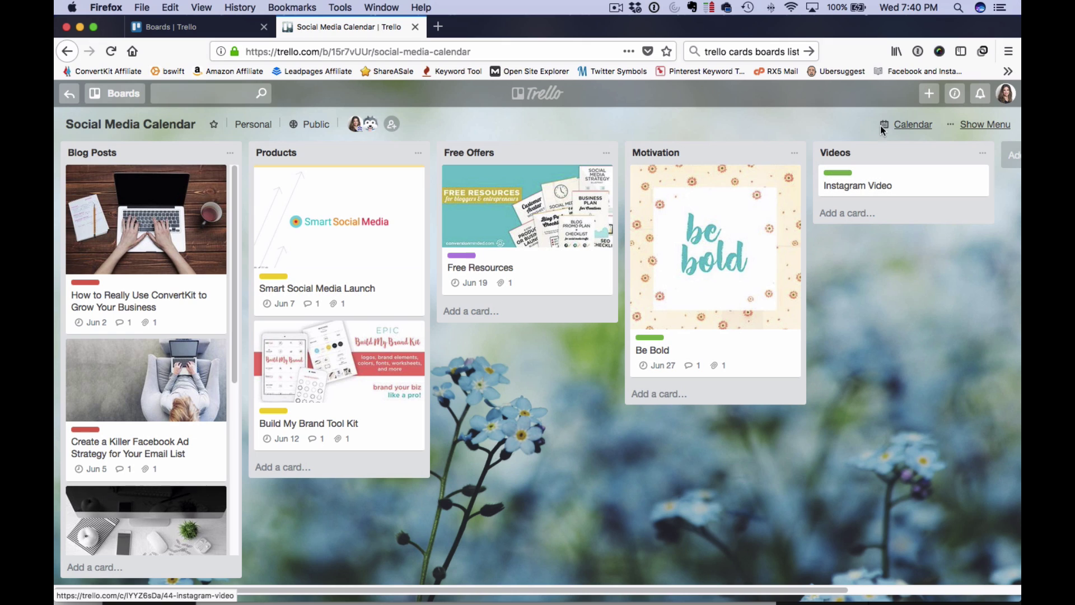
# Switch the board back to calendar view and move forward to June 2018
pyautogui.click(906, 125)
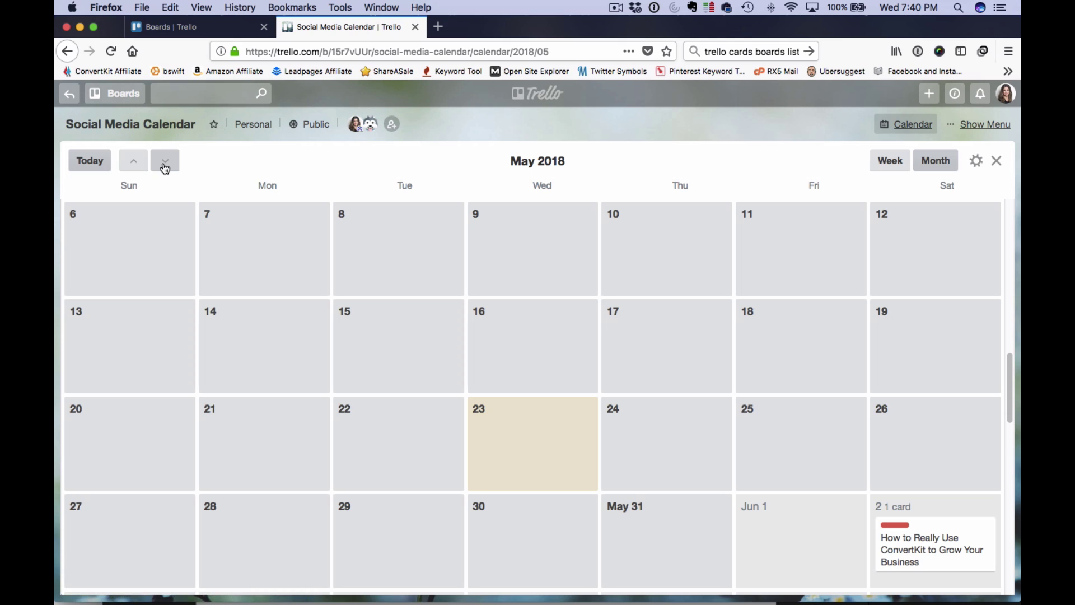
pyautogui.click(165, 161)
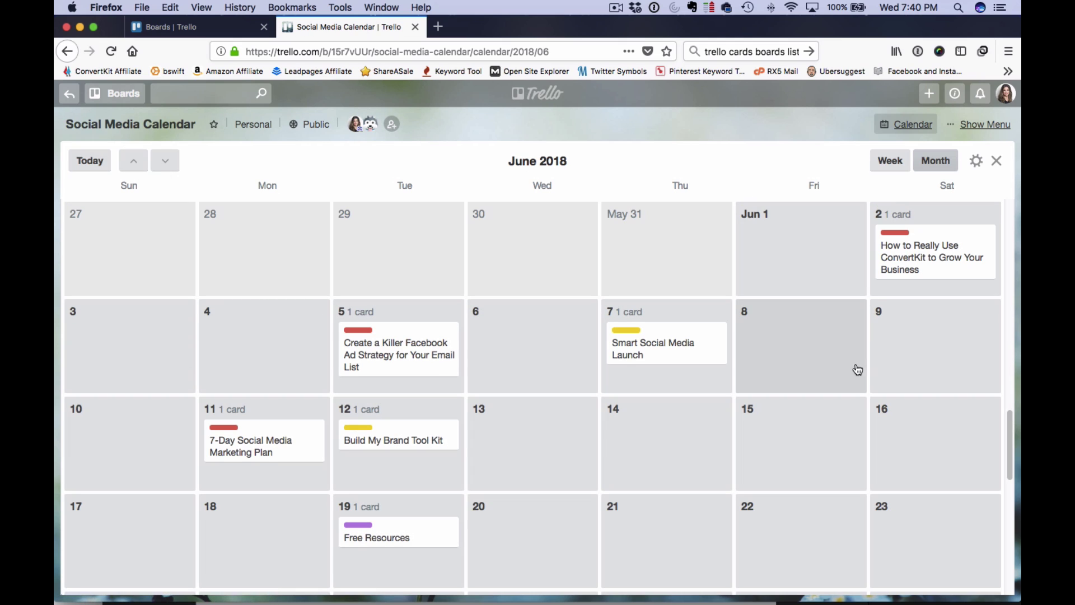